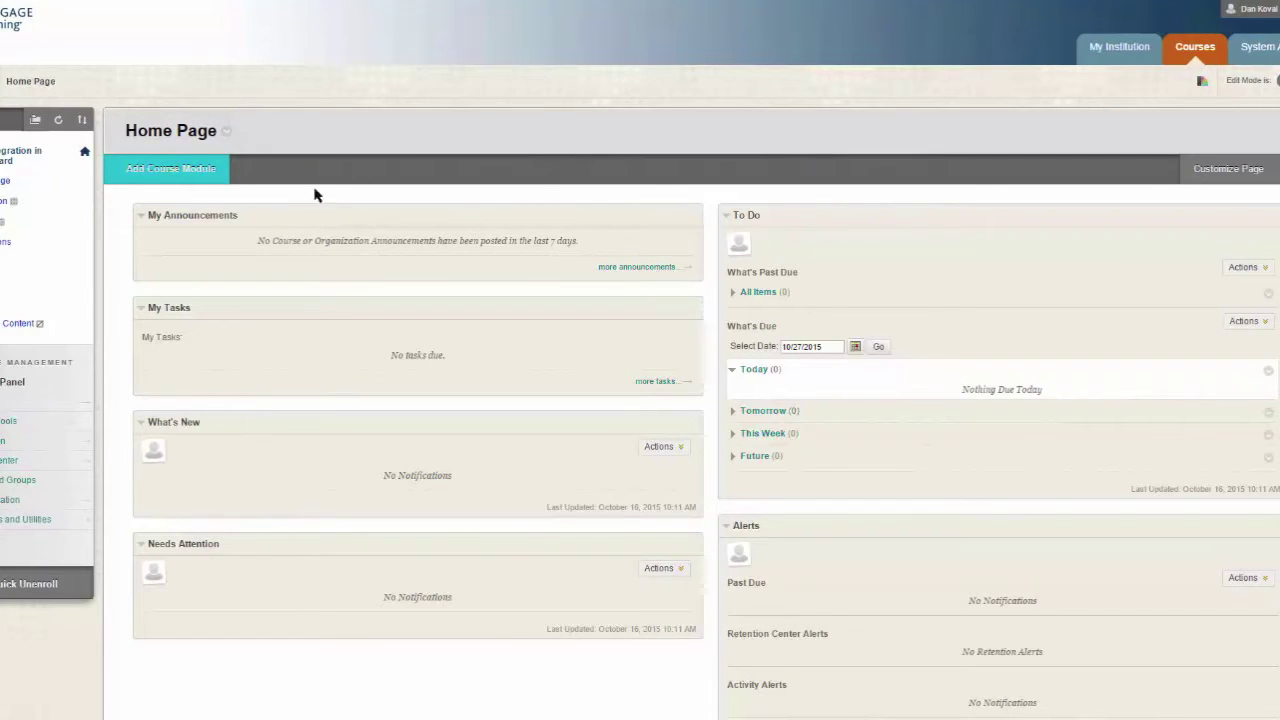
From the course's Cengage Content area, open the commercial partner content and start associating a Cengage Learning product
click(10, 326)
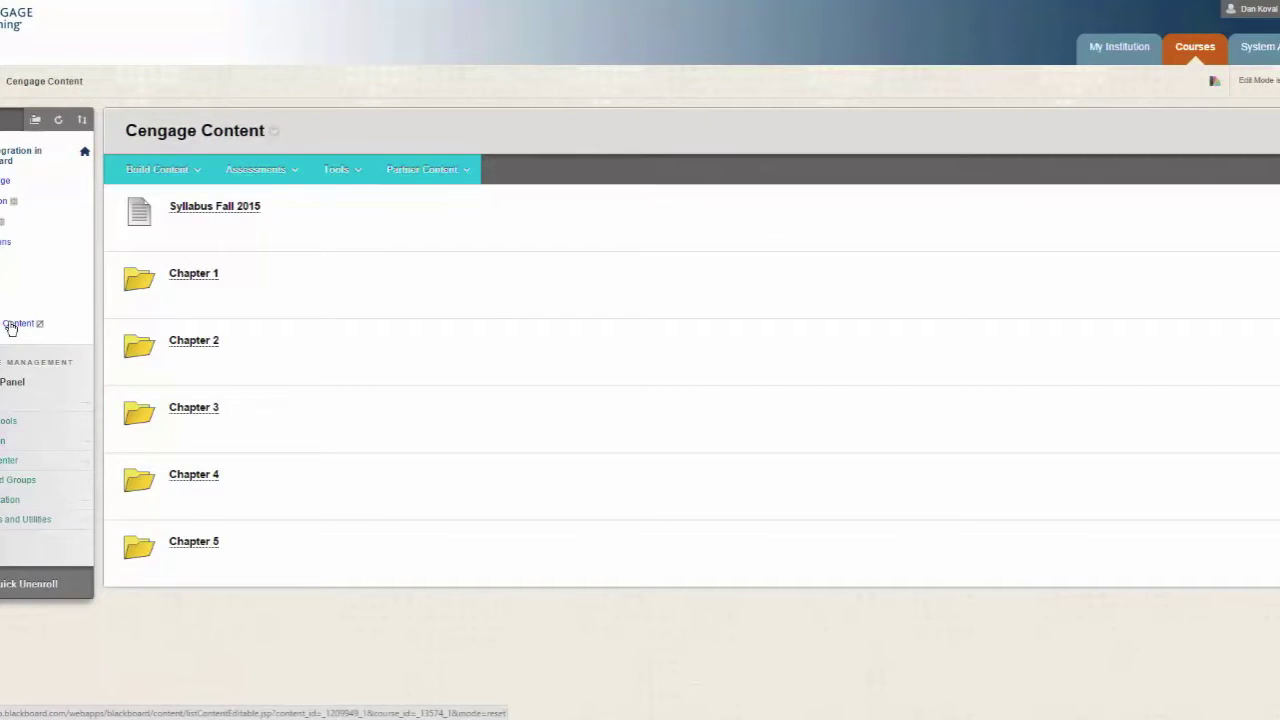
click(410, 173)
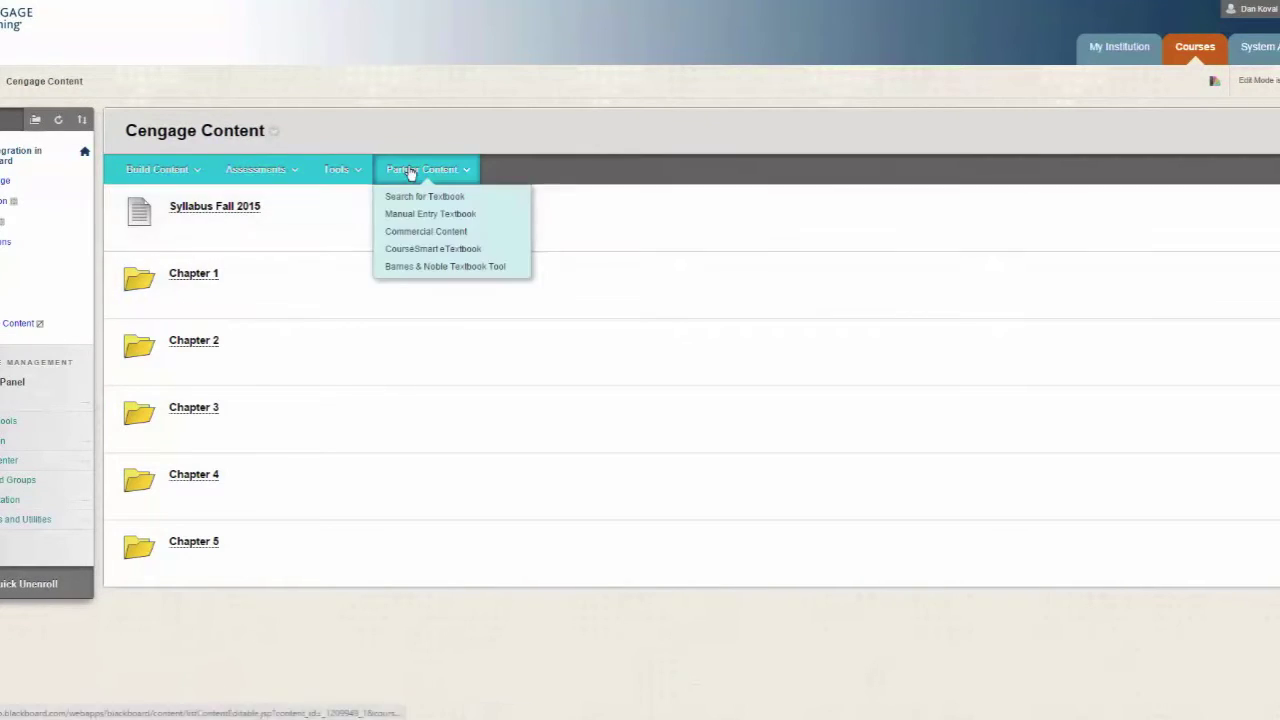
click(409, 232)
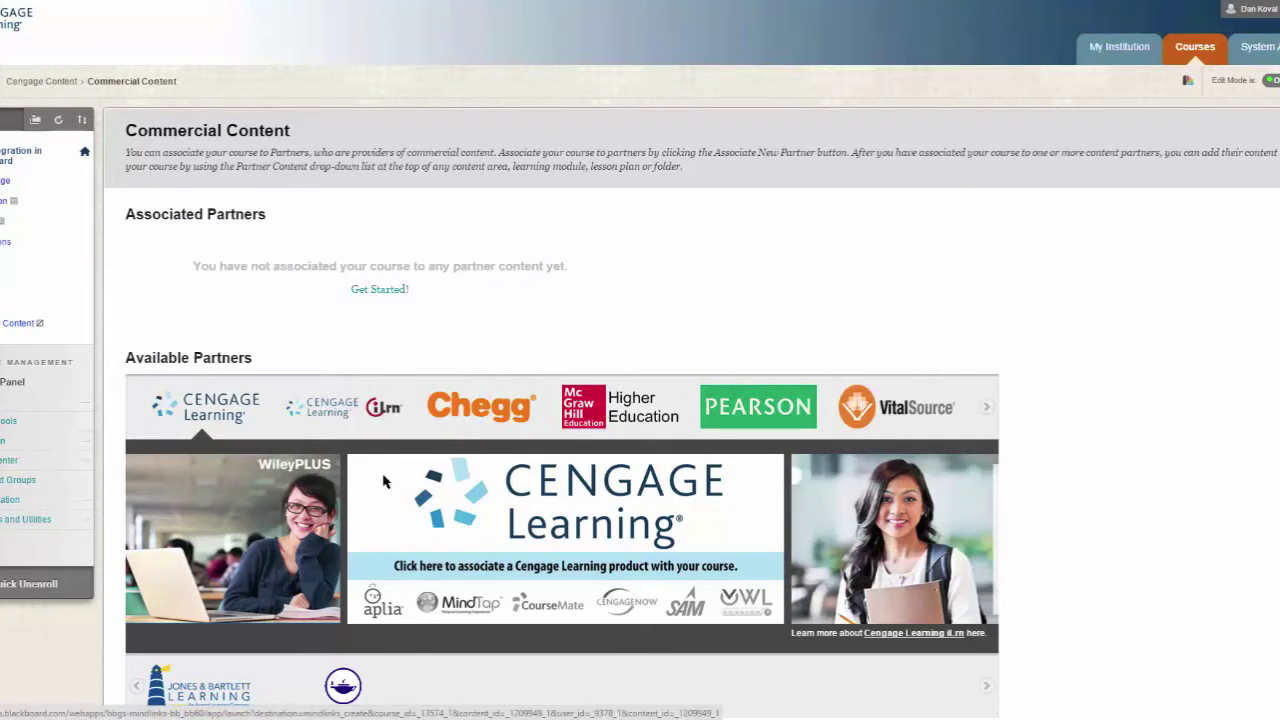
click(384, 482)
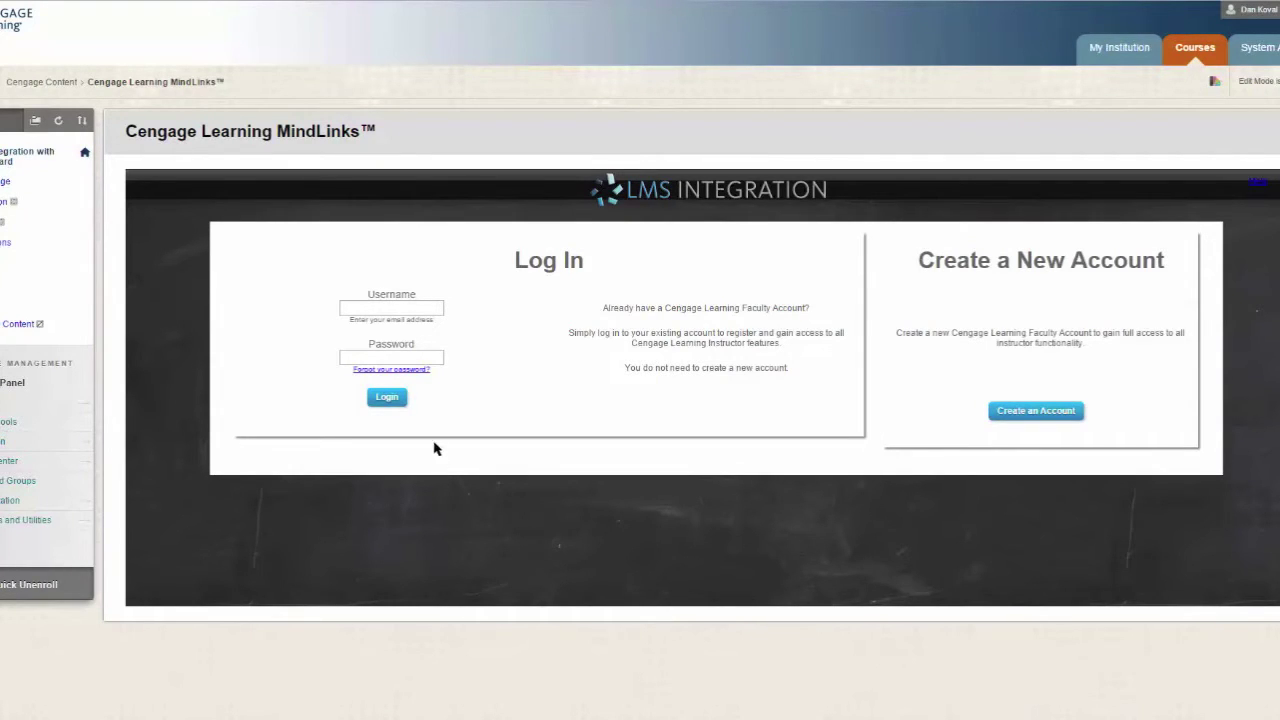
Log in to the existing Cengage Learning faculty account with the username and account password
click(386, 314)
key(Tab)
text(********)
click(386, 397)
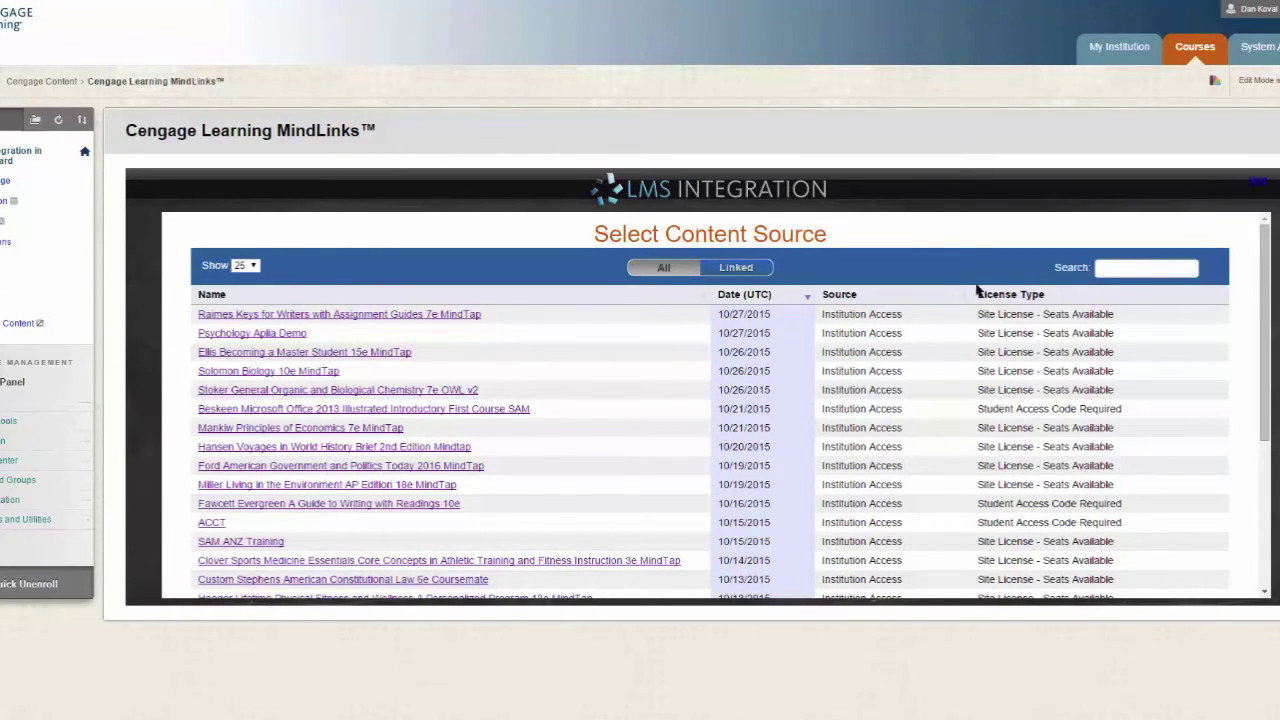
Search the content sources for "vermaat" and select Vermaat Microsoft Office 2013 Introductory SAM
click(1143, 267)
text(vermaat)
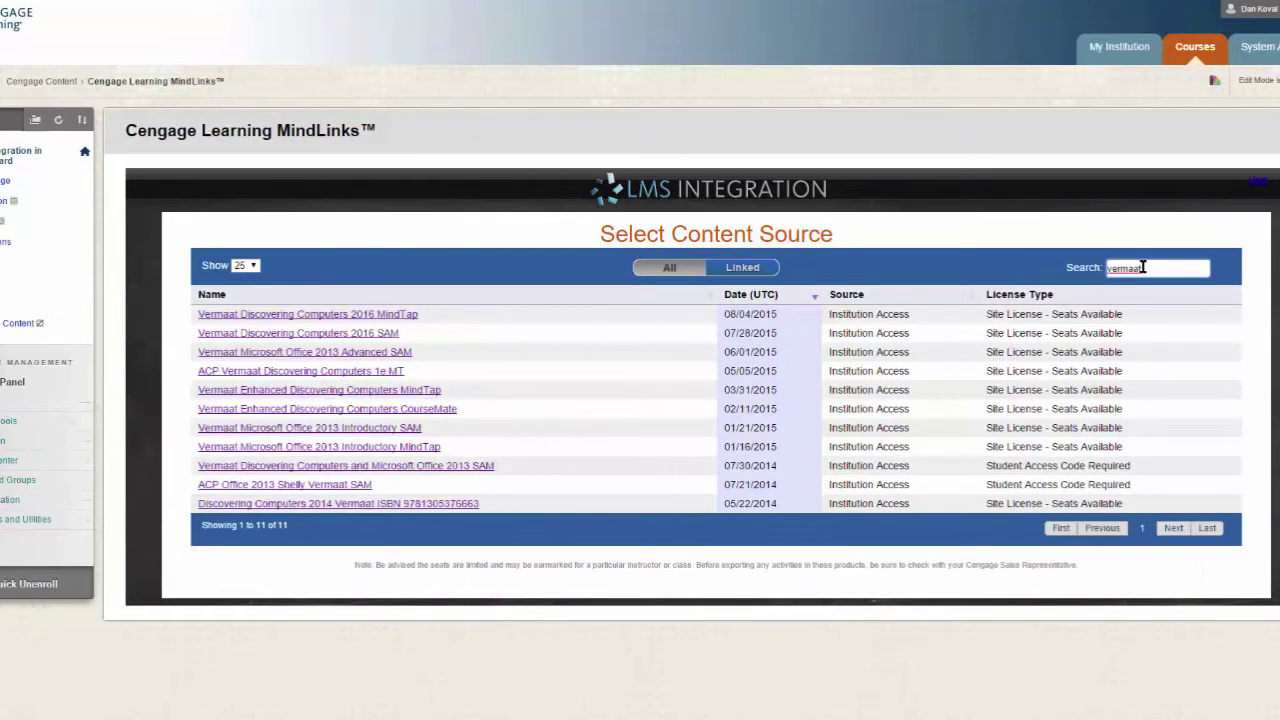
click(418, 432)
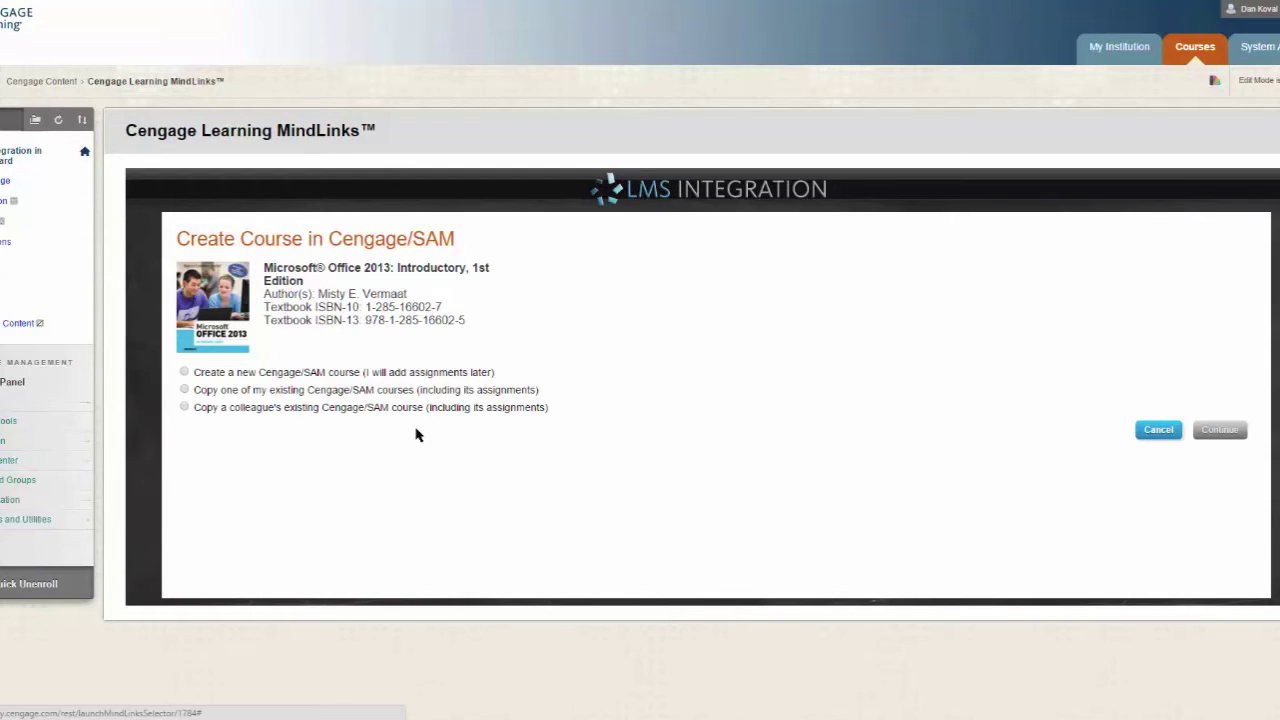
Examine what each course creation option requires: a new course, a copy of an own course, and a copy of a colleague's course
click(184, 373)
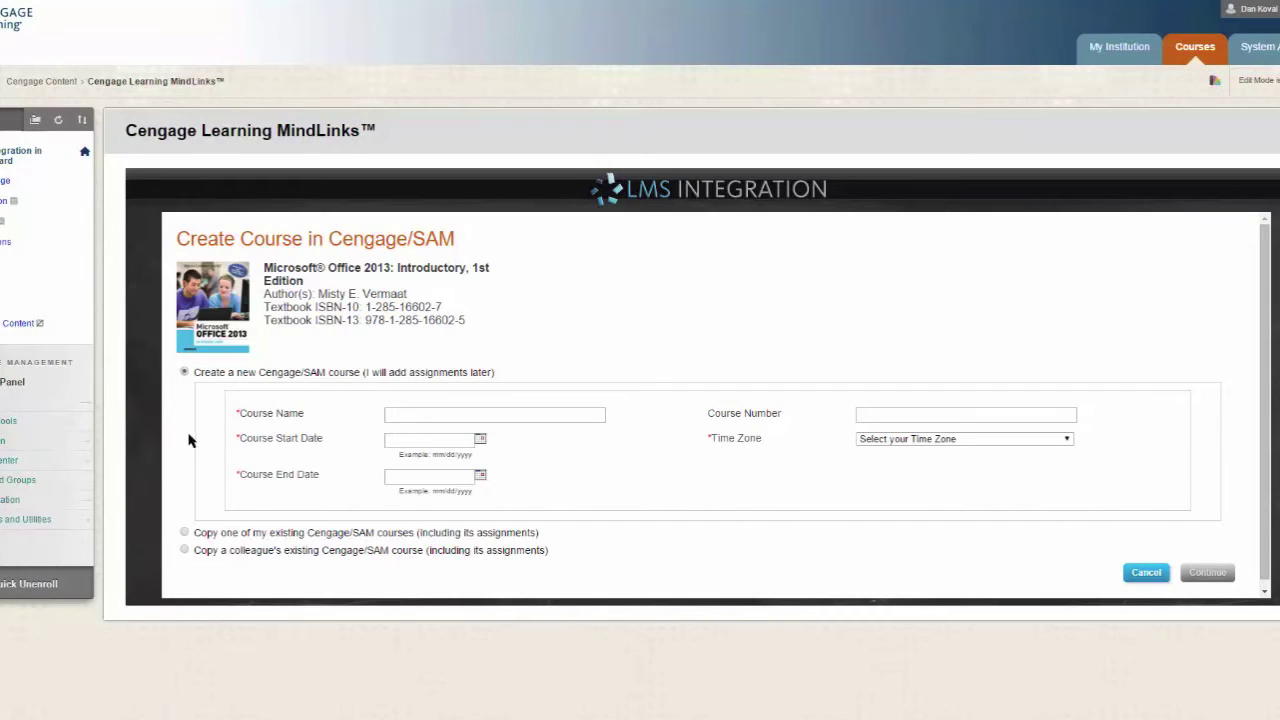
click(185, 533)
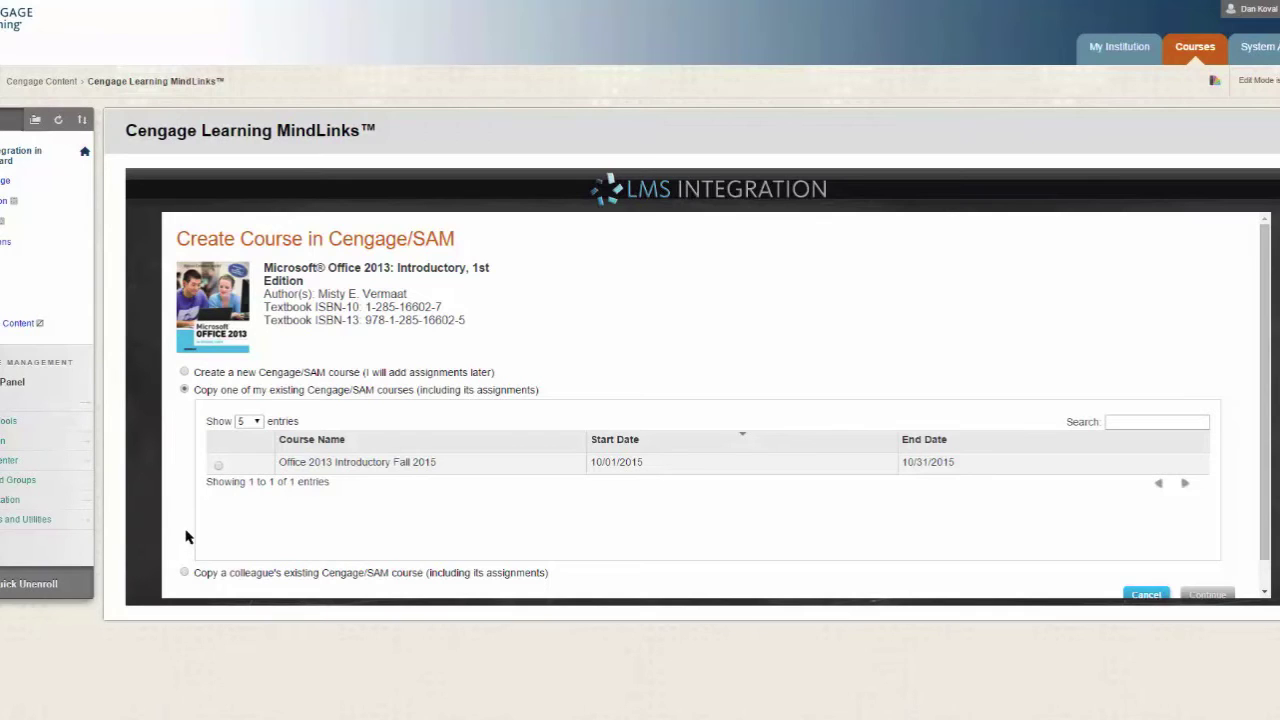
click(184, 572)
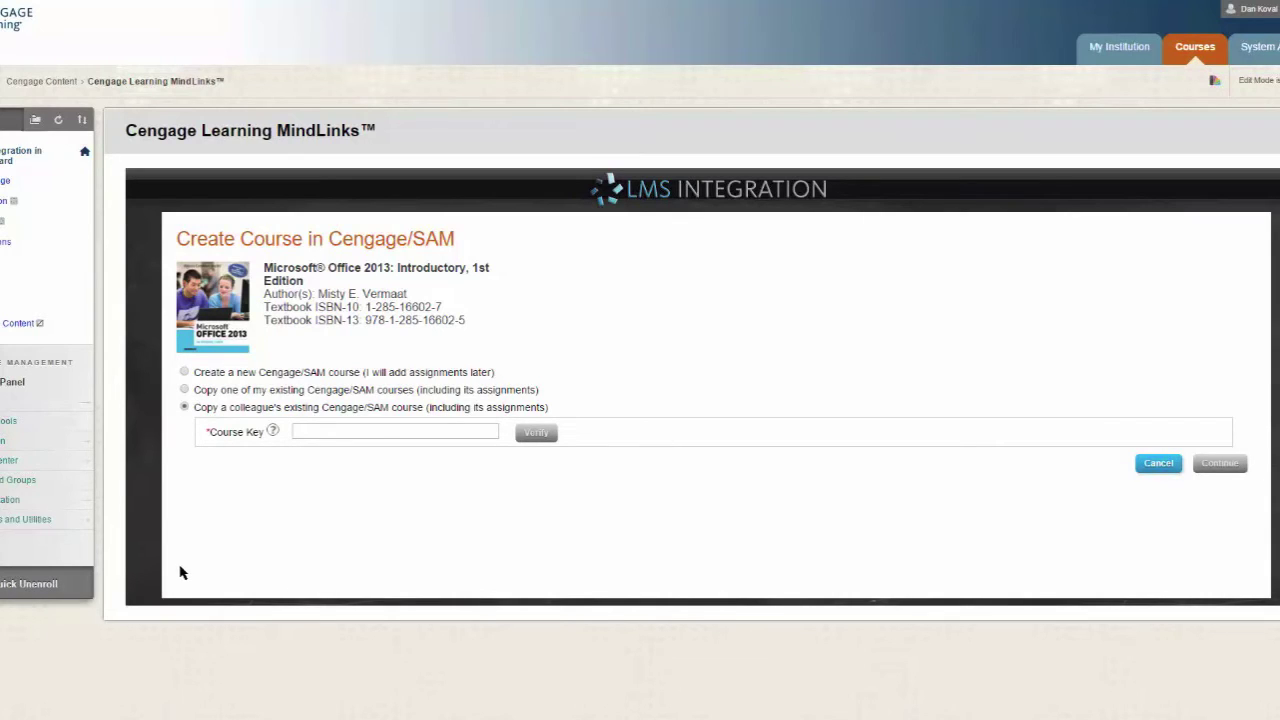
Choose to create a new Cengage/SAM course named "Microsoft Office 2013 Spring 2016" in the Eastern Time (US & Canada) zone
click(184, 372)
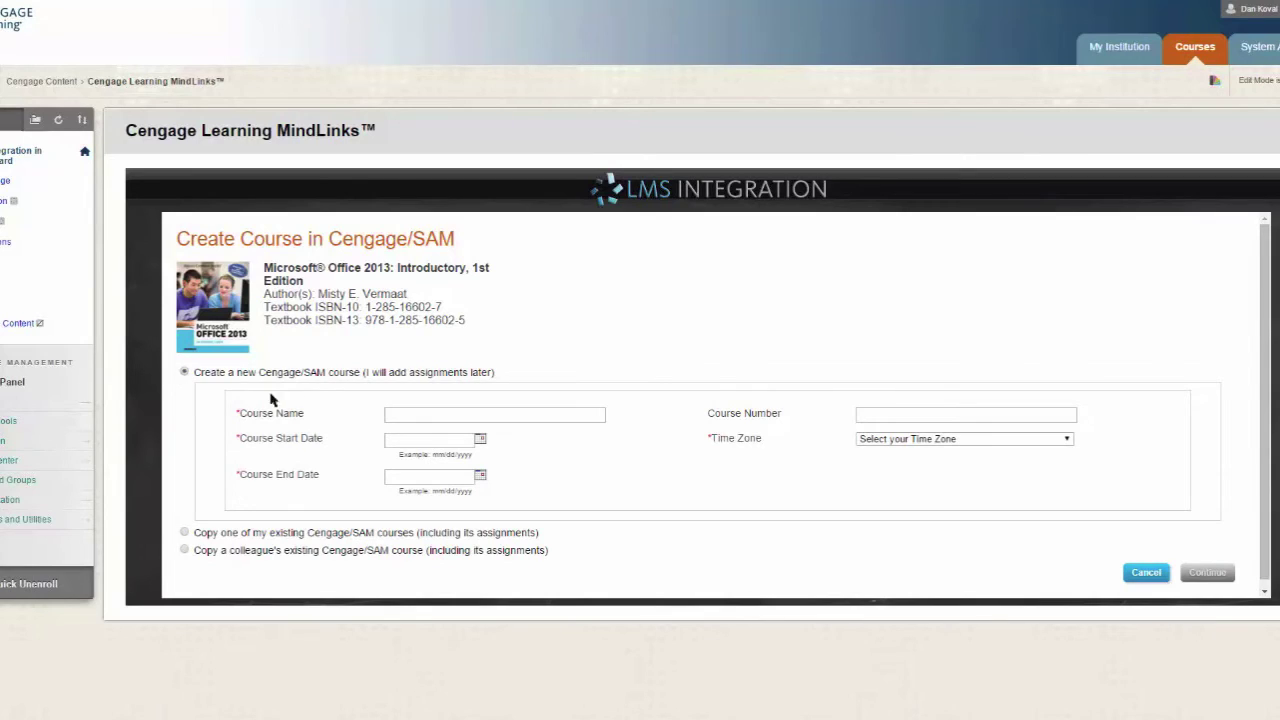
click(401, 418)
text(Microsoft Office 2013 Spring 2016)
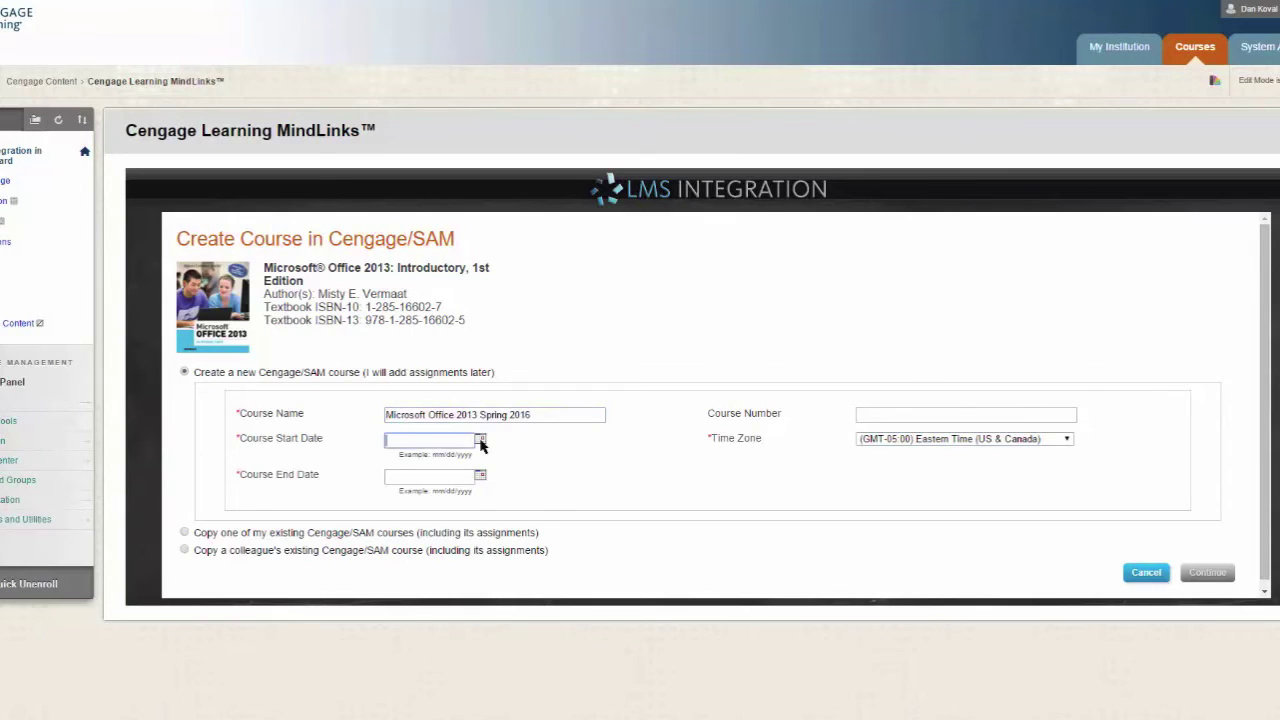
Set the course start date to 10/01/2015 and the end date to 12/31/2015, and continue with the course creation
click(480, 440)
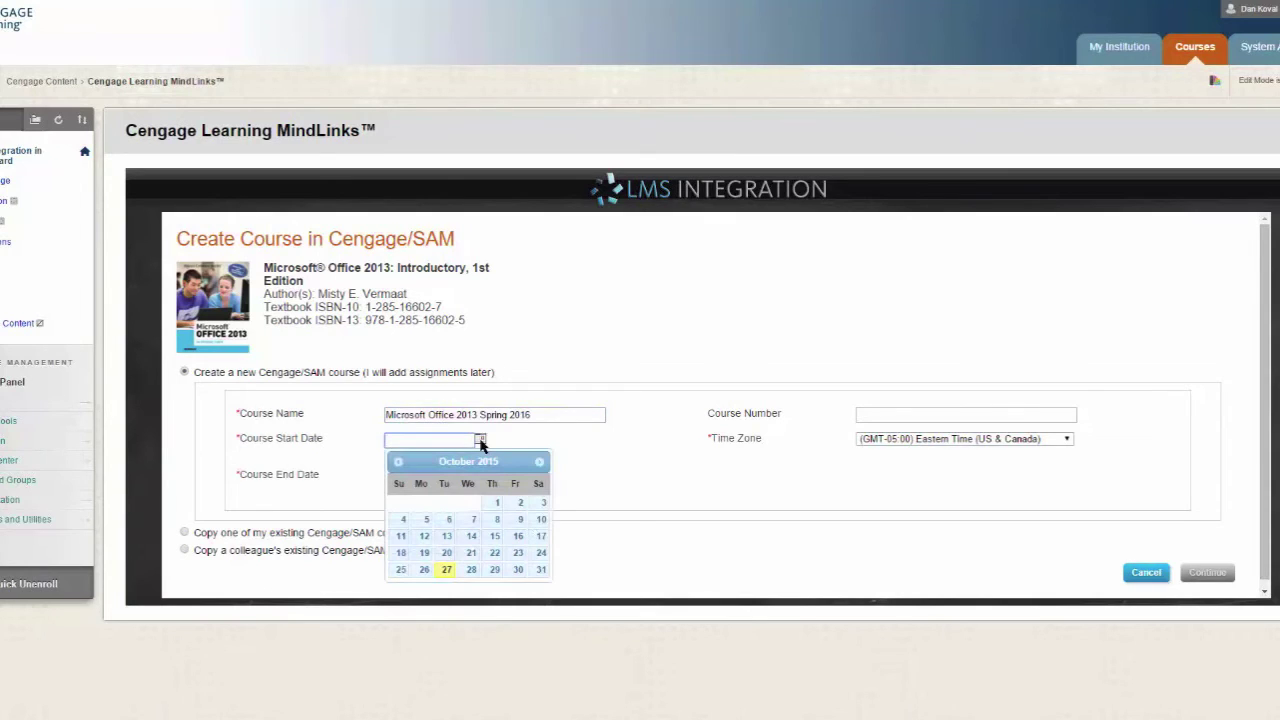
click(491, 502)
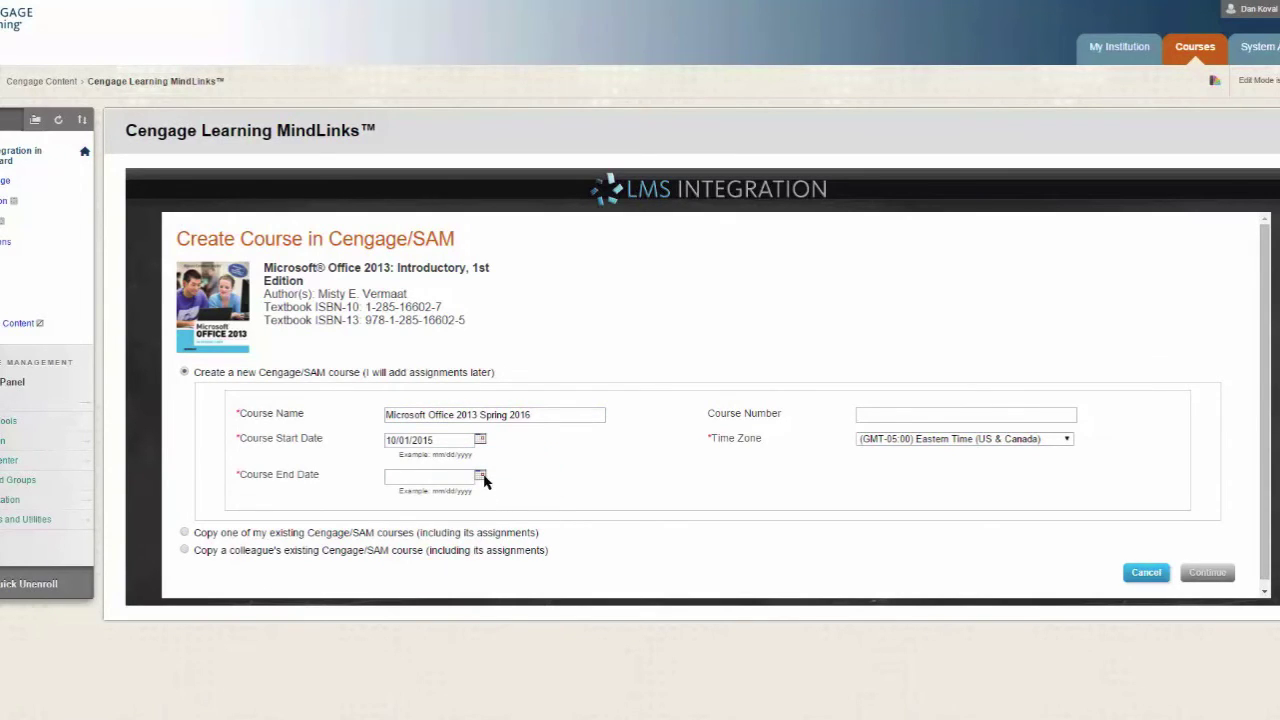
click(480, 475)
click(539, 347)
click(539, 347)
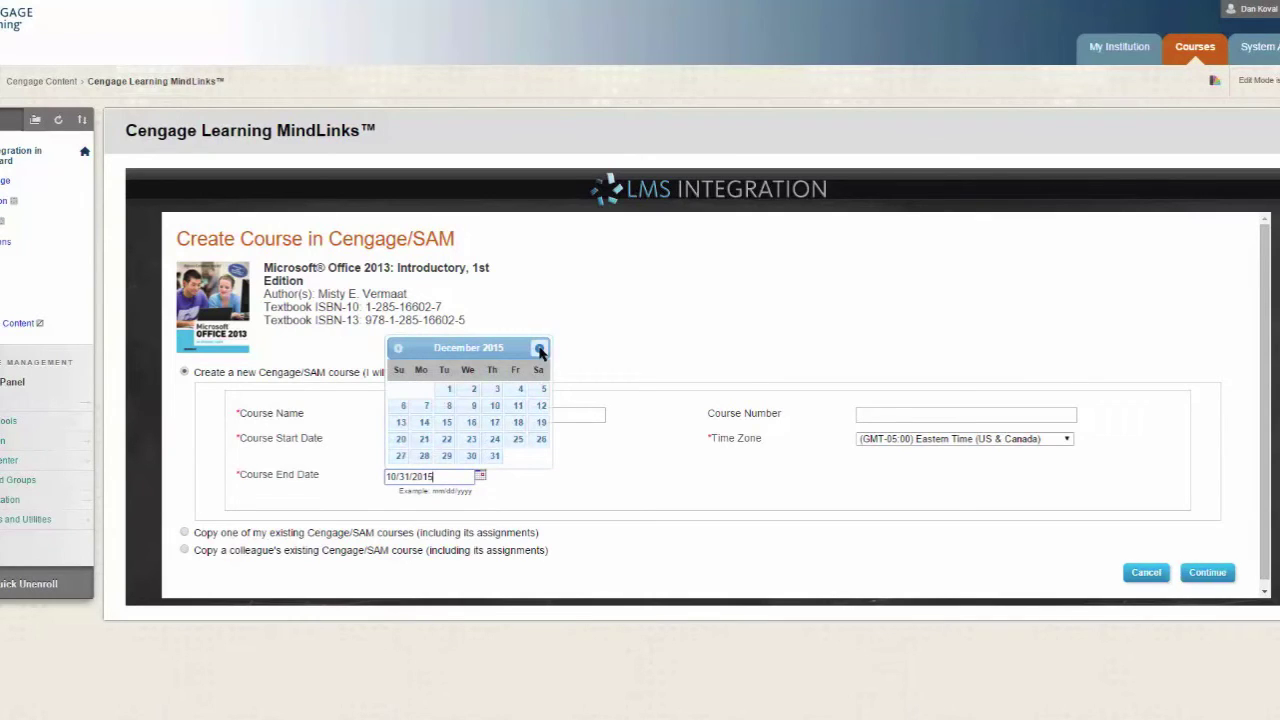
click(494, 455)
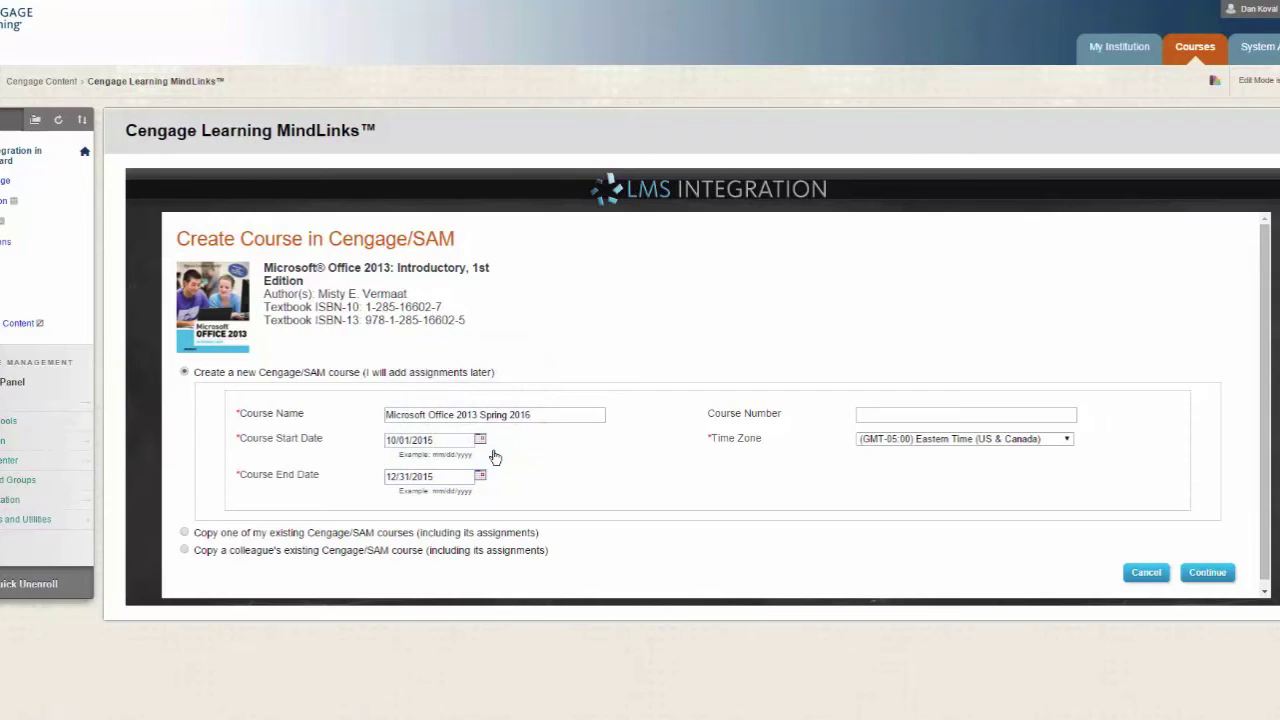
click(1199, 573)
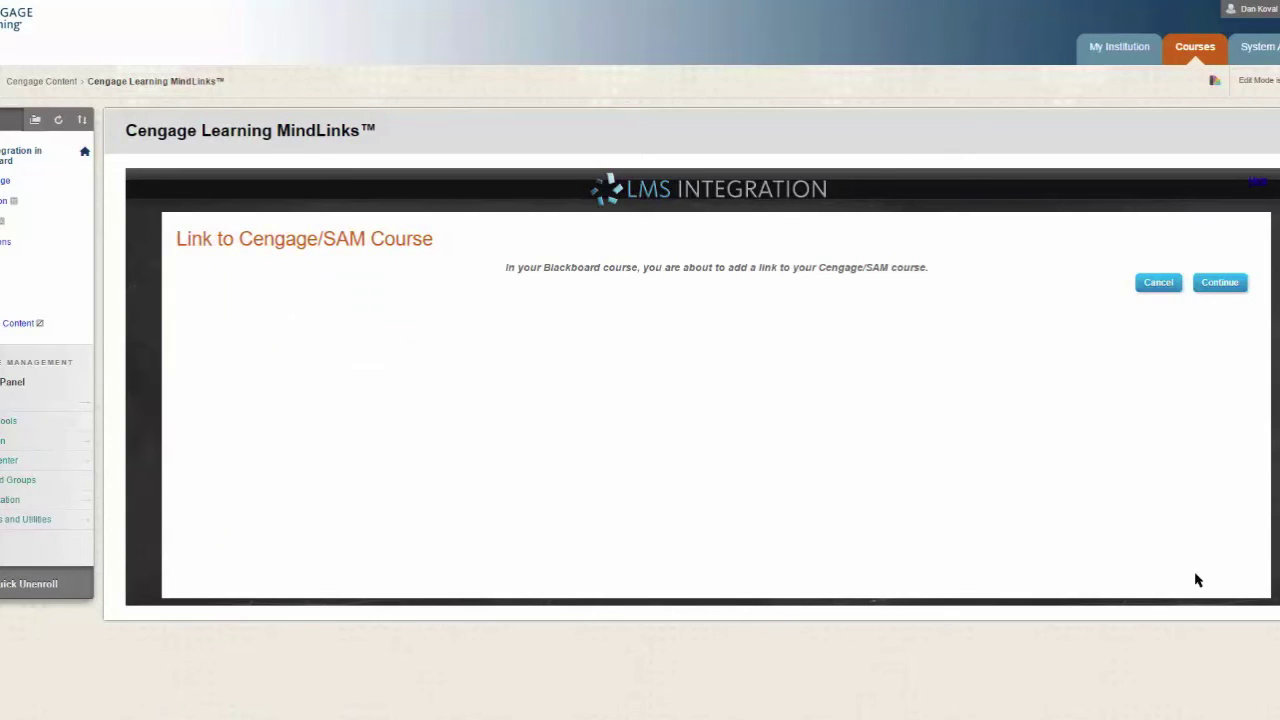
Add the link to the Cengage/SAM course and submit it with /Cengage Content as the destination folder
click(1211, 287)
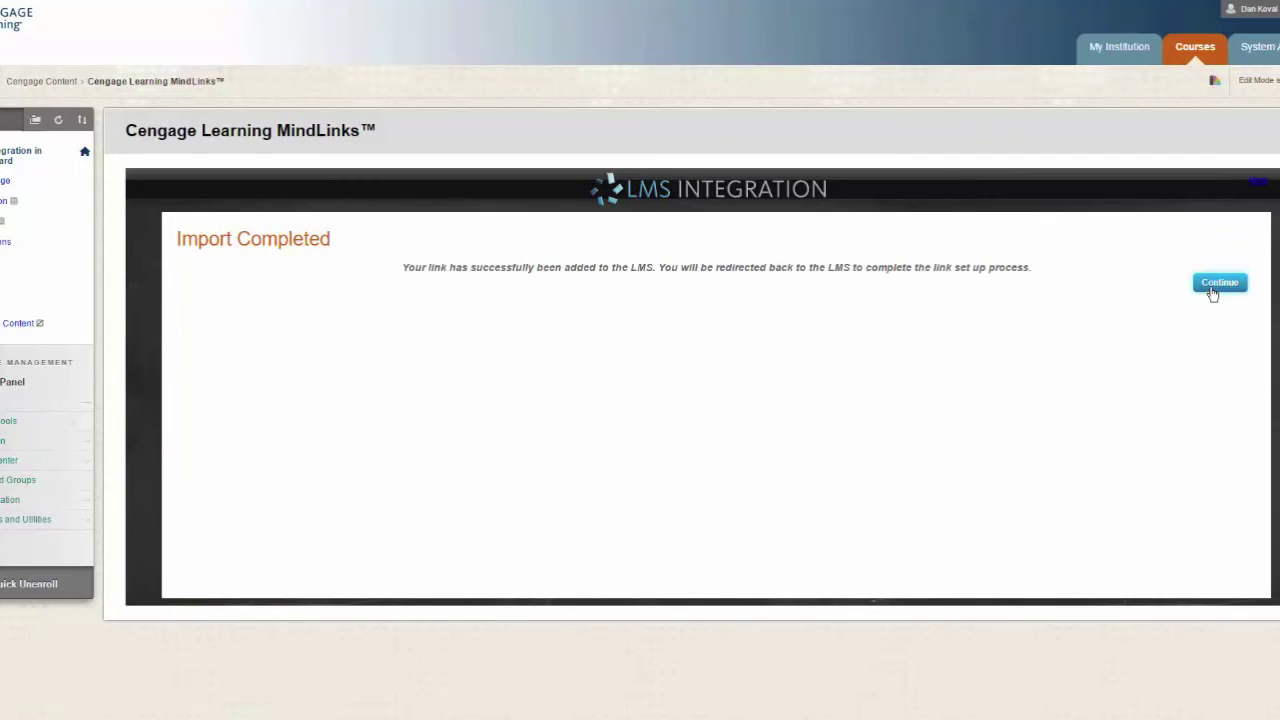
click(1213, 286)
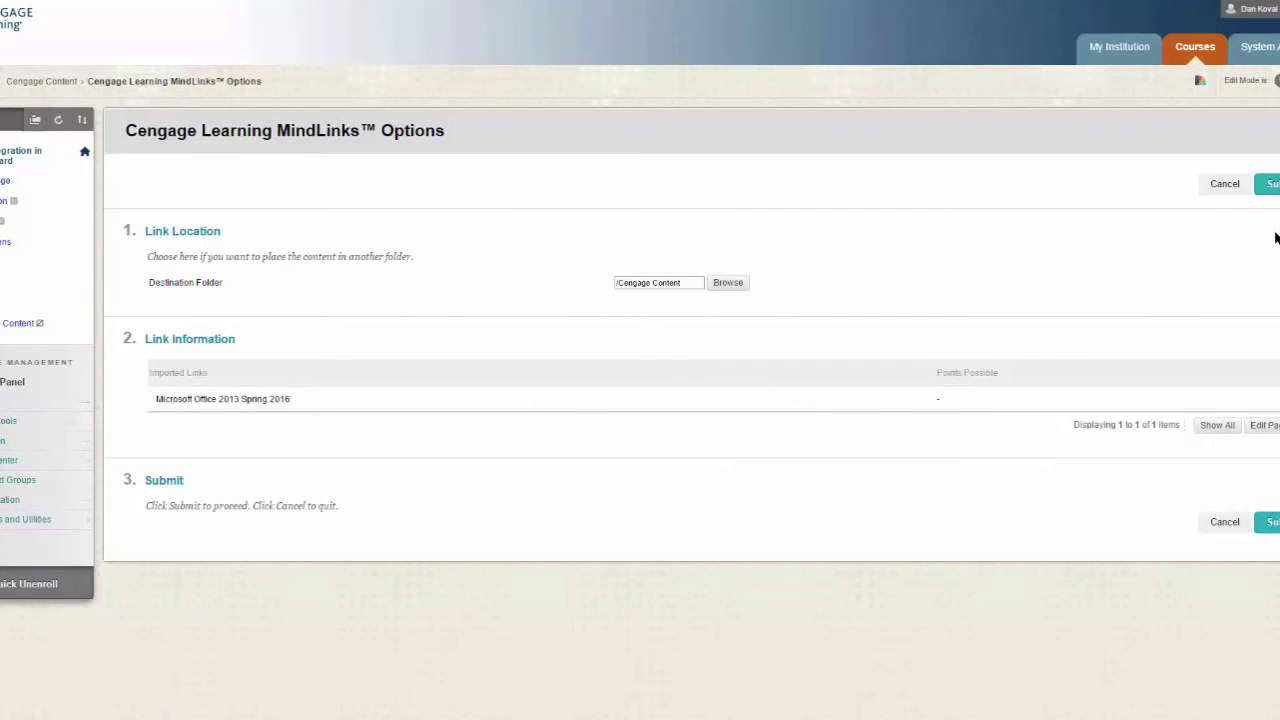
click(1268, 183)
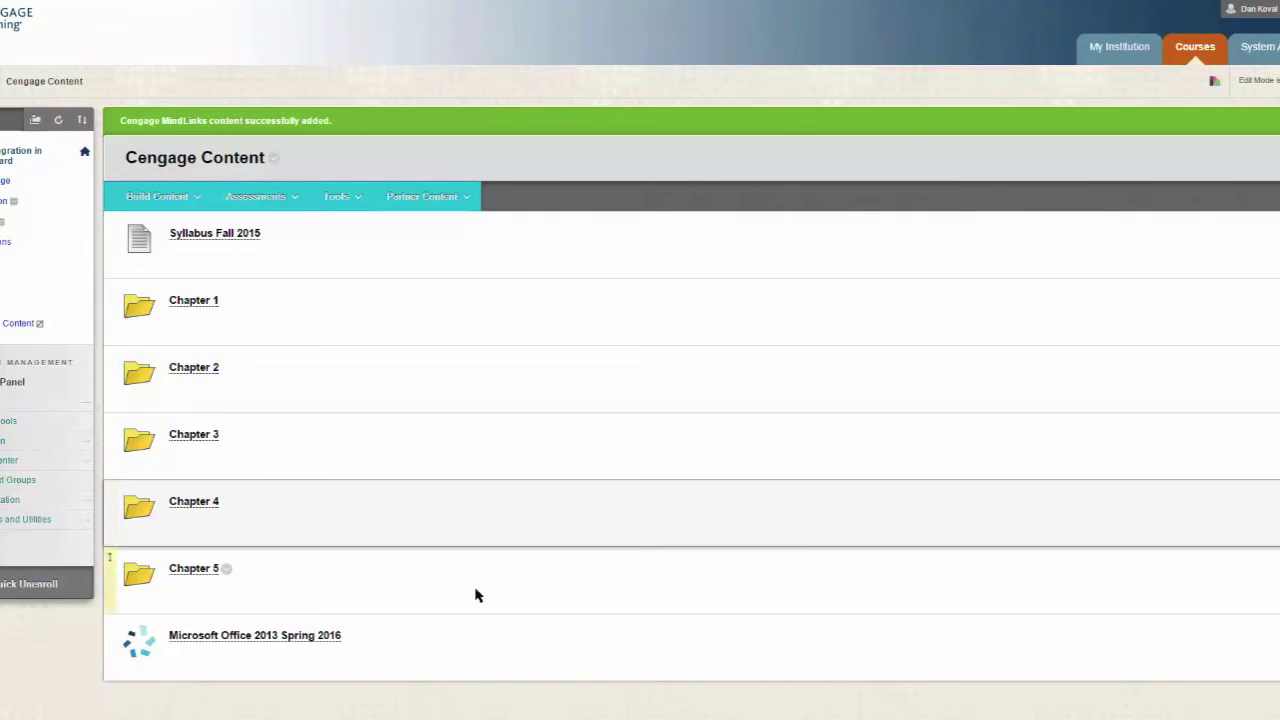
Move the Microsoft Office 2013 Spring 2016 link above Syllabus Fall 2015 in the content list and open the link for editing
drag(337, 637, 391, 239)
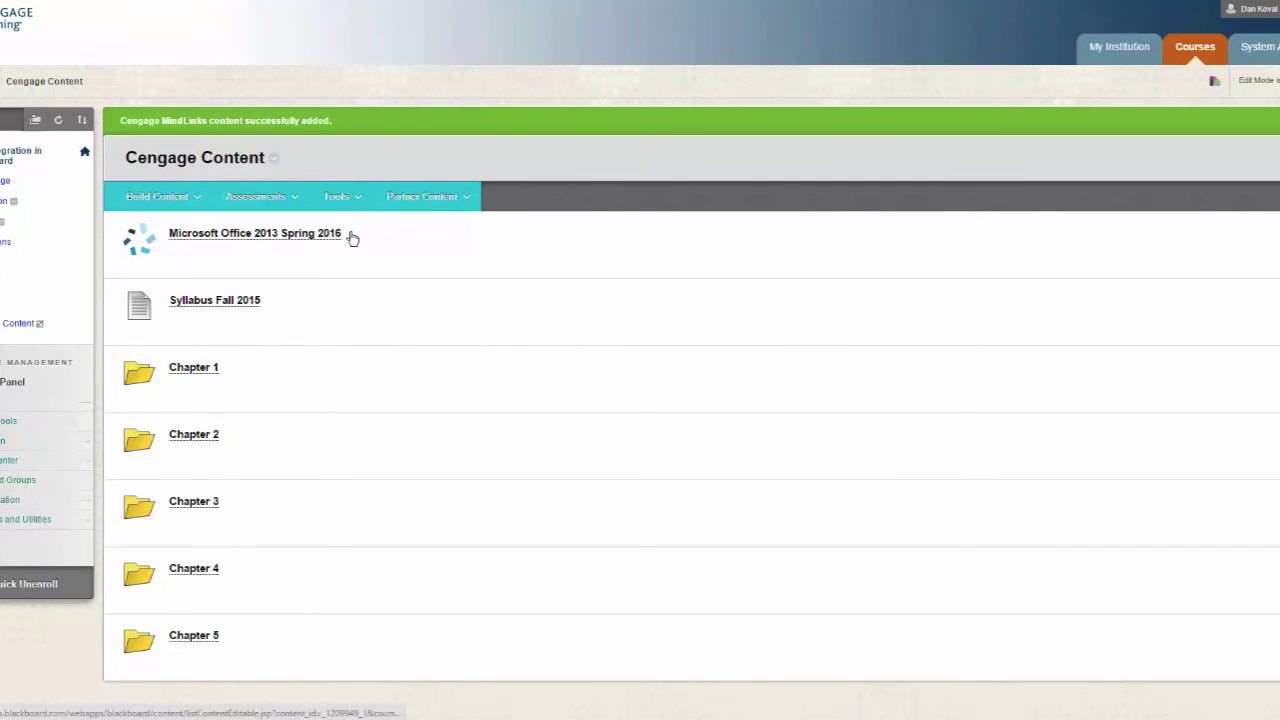
click(350, 236)
click(359, 263)
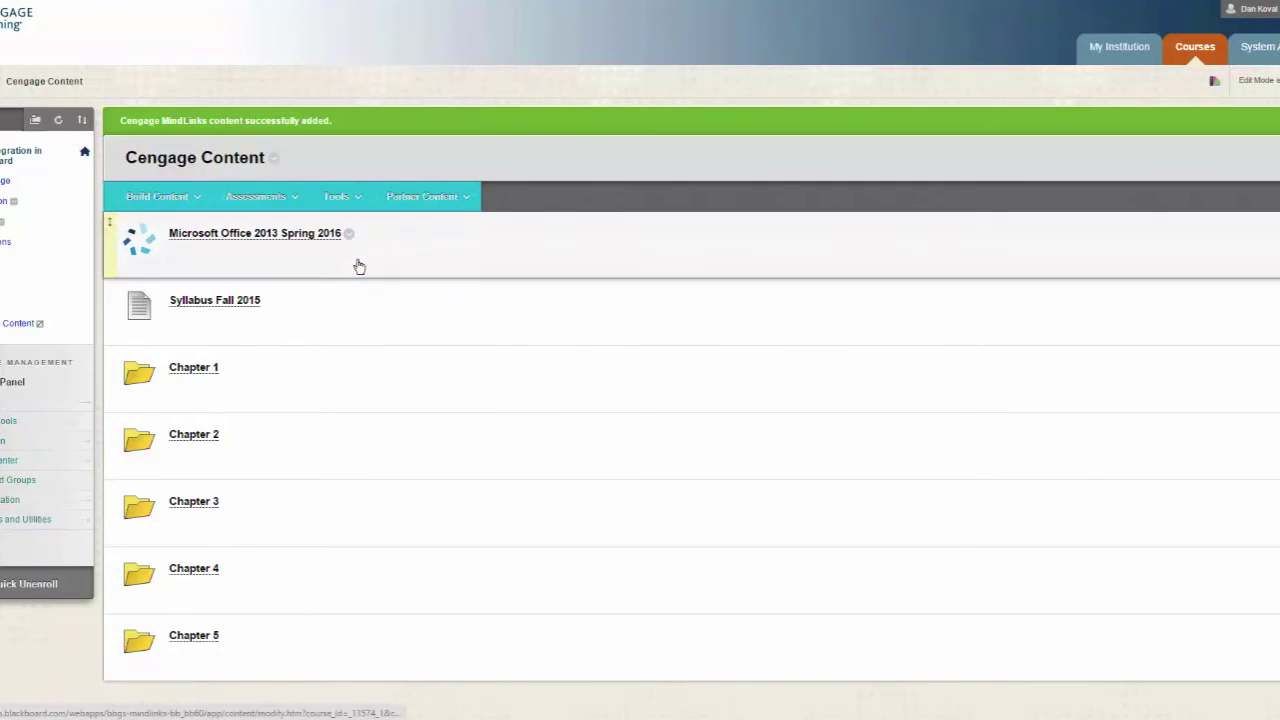